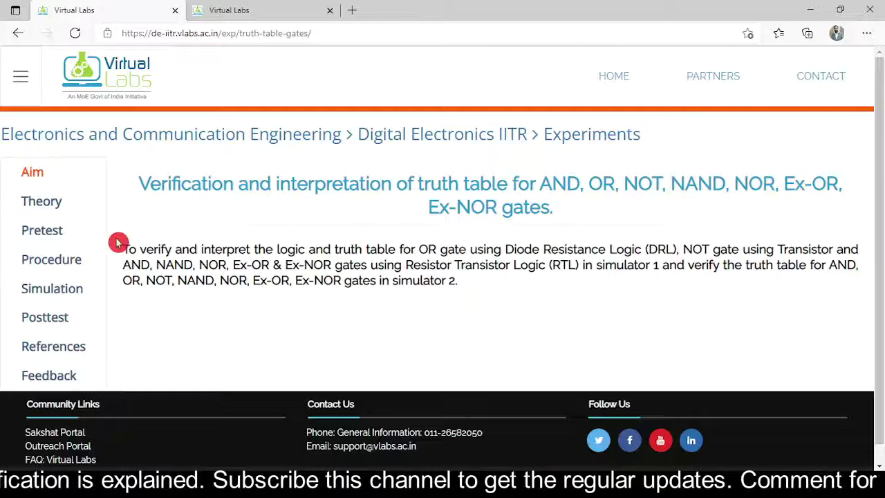
# Step: Open the truth table experiment's simulation and choose the AND gate
pyautogui.click(51, 291)
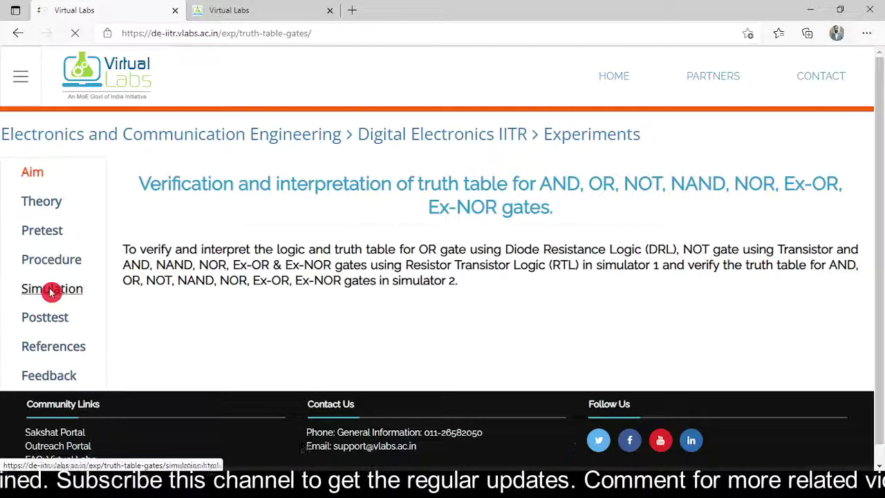
pyautogui.click(55, 292)
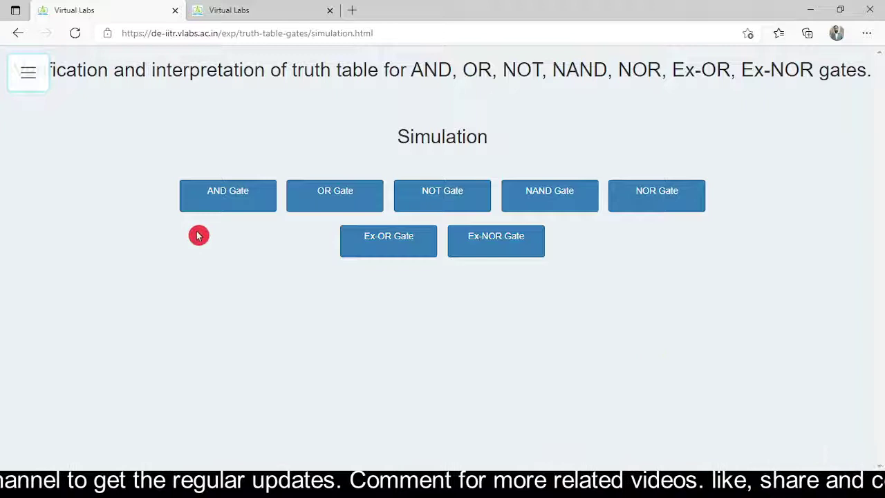
pyautogui.click(225, 202)
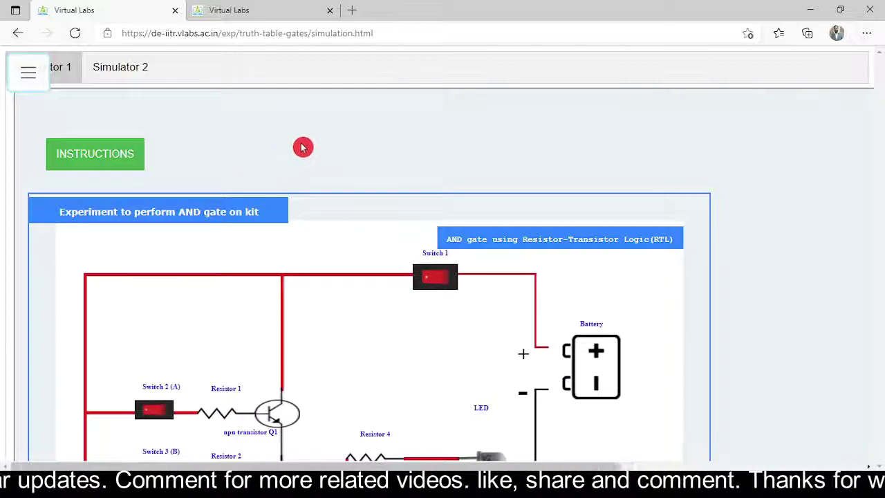
# Step: Connect the battery to the AND gate RTL circuit and turn on Switch 1
pyautogui.scroll(-2, 307, 144)
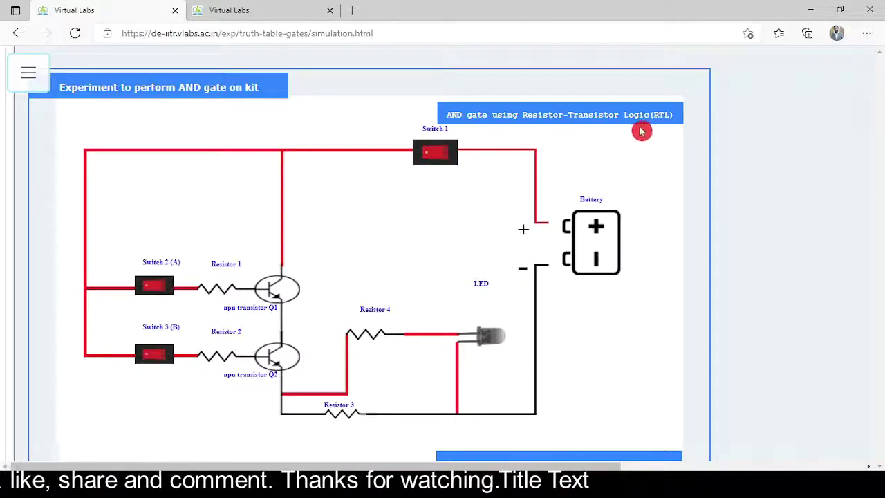
pyautogui.scroll(-1, 647, 131)
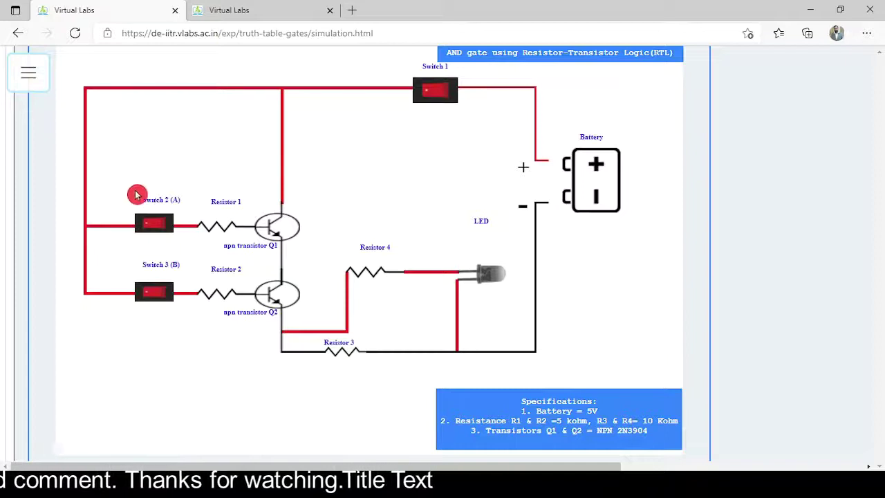
pyautogui.click(594, 179)
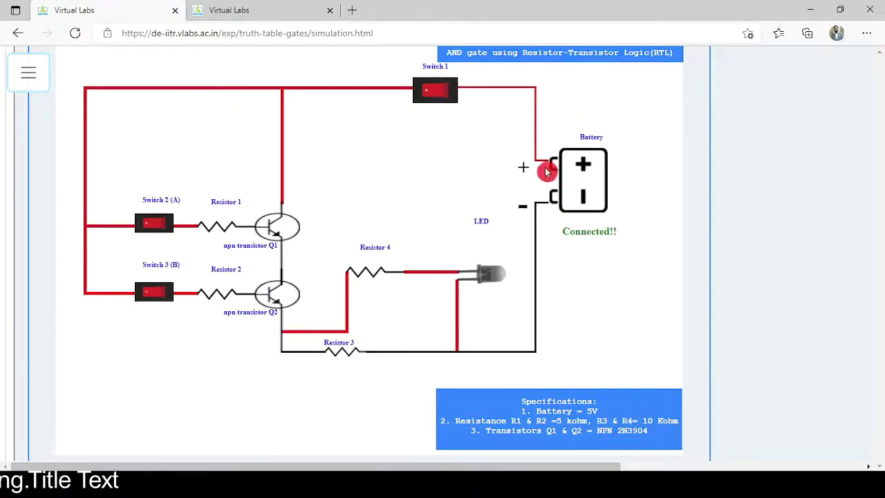
pyautogui.click(443, 95)
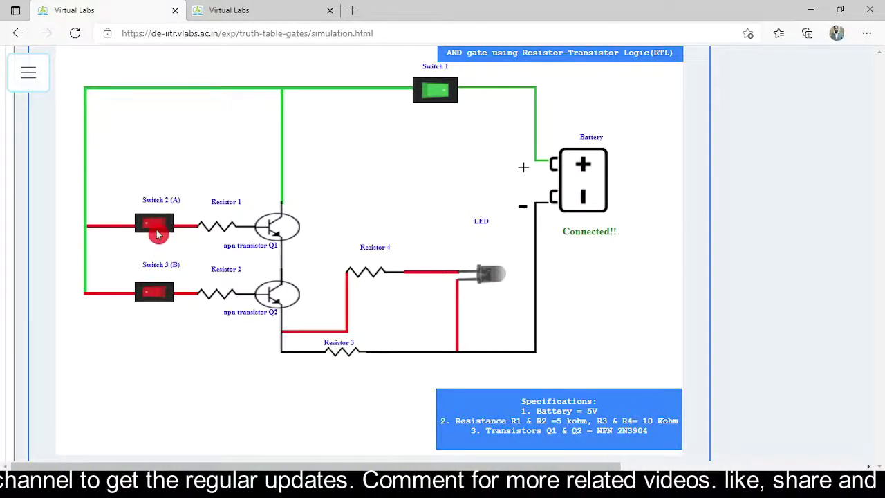
# Step: Toggle Switch 2 (A) and Switch 3 (B) through different input combinations, ending with both switched on
pyautogui.click(163, 295)
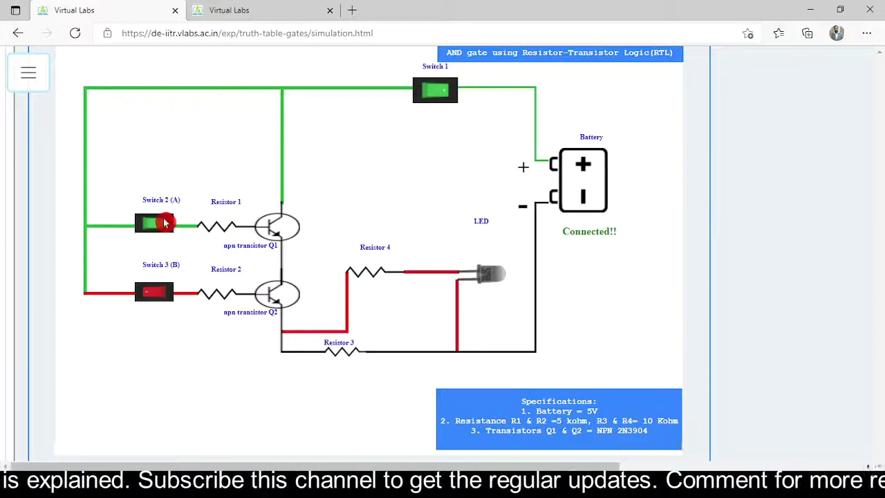
pyautogui.click(160, 296)
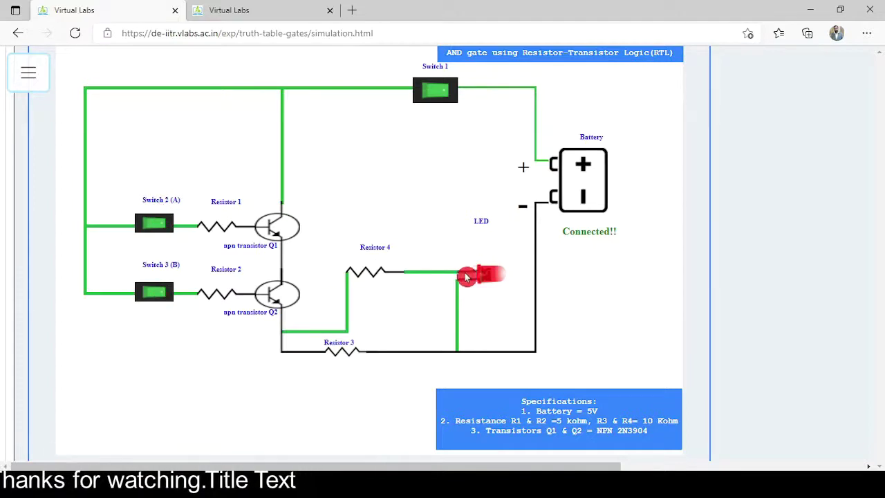
pyautogui.click(144, 293)
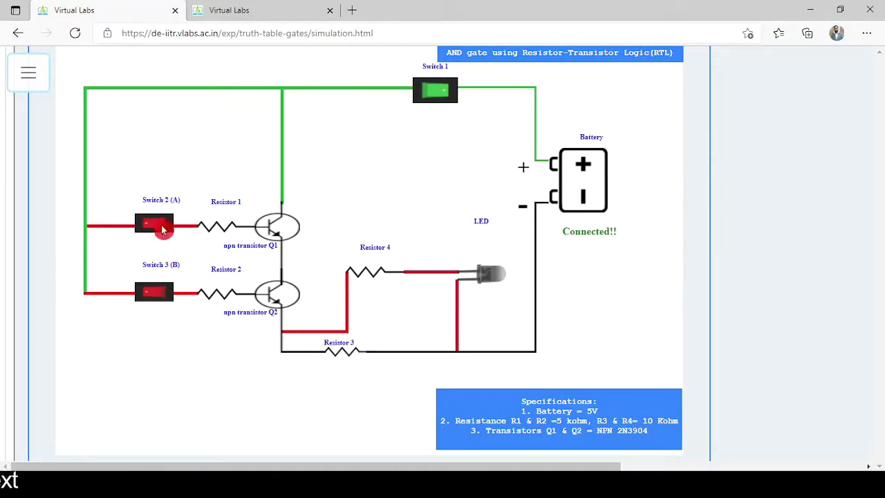
pyautogui.click(163, 293)
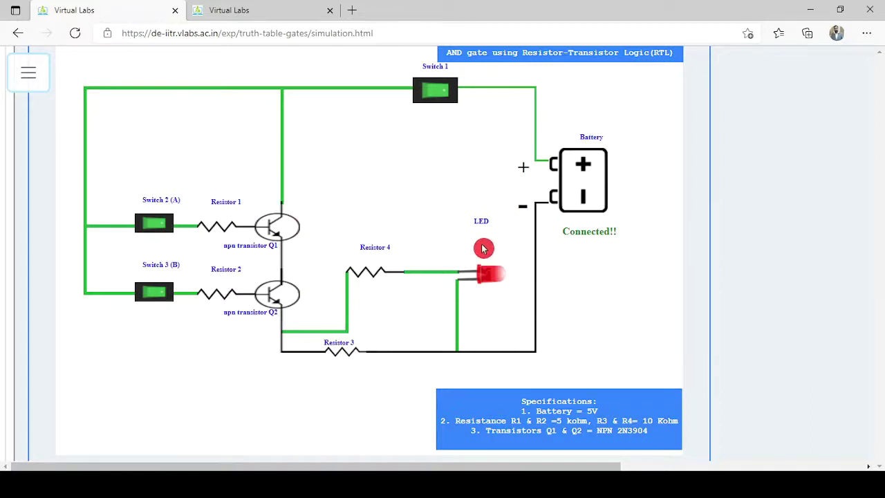
# Step: Switch the AND gate experiment to Simulator 2 for truth table verification
pyautogui.scroll(1, 486, 247)
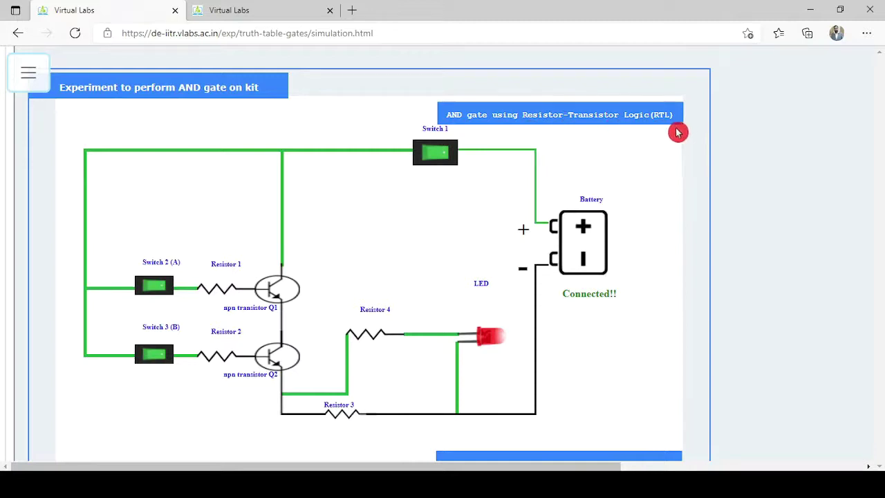
pyautogui.scroll(2, 595, 215)
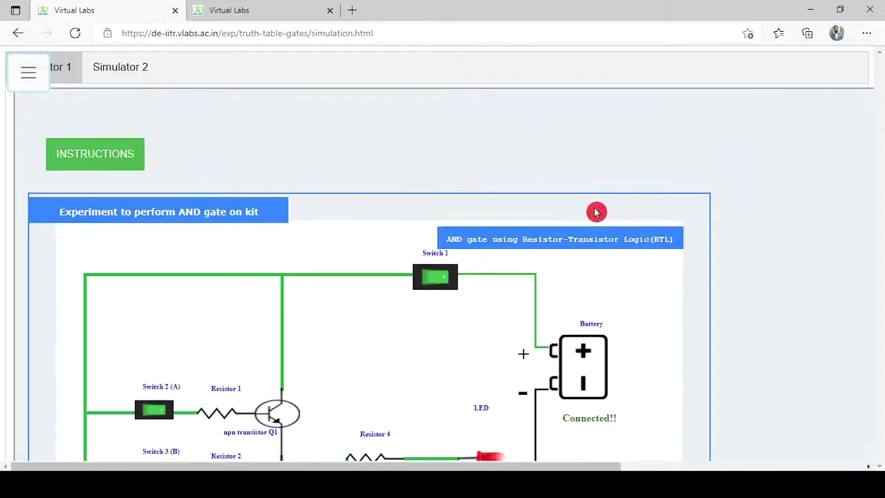
pyautogui.click(121, 76)
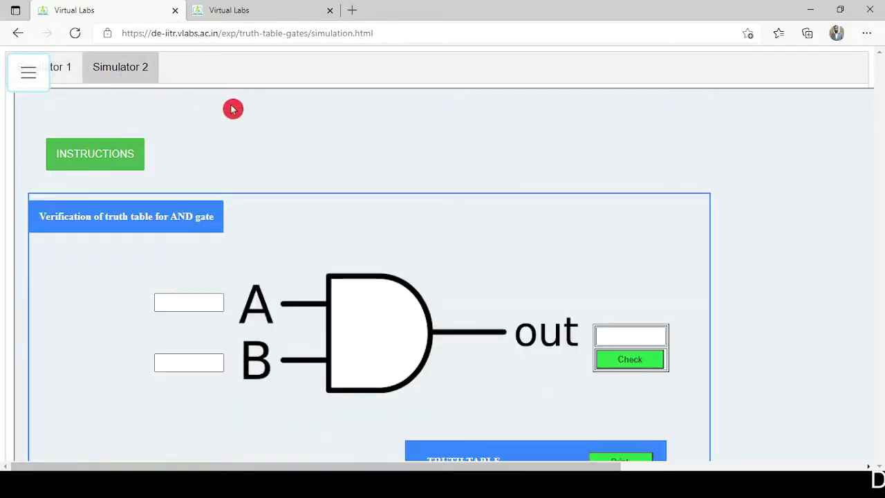
# Step: Set inputs A and B to 0 and check them in the truth table with output 0 and with output 1
pyautogui.scroll(-3, 288, 139)
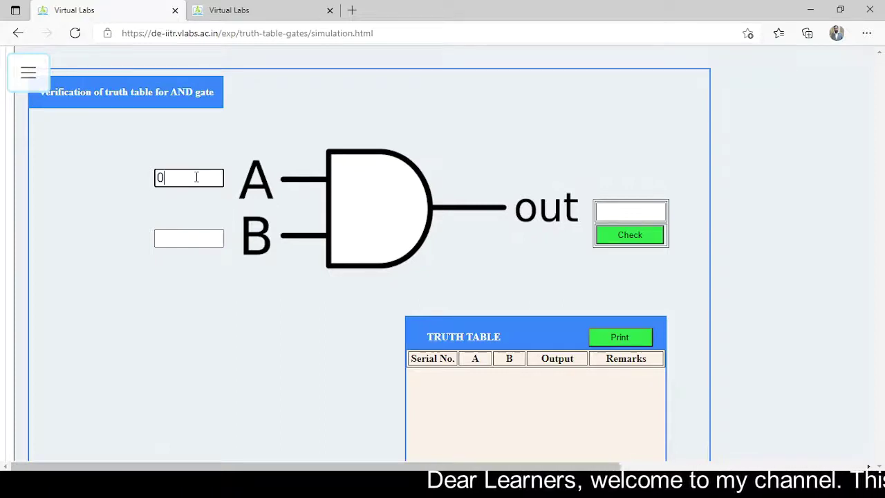
pyautogui.click(180, 237)
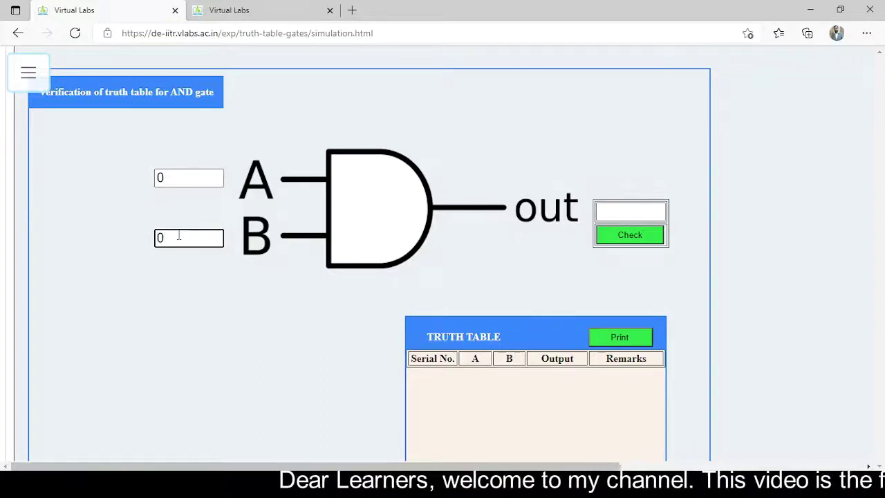
pyautogui.click(602, 208)
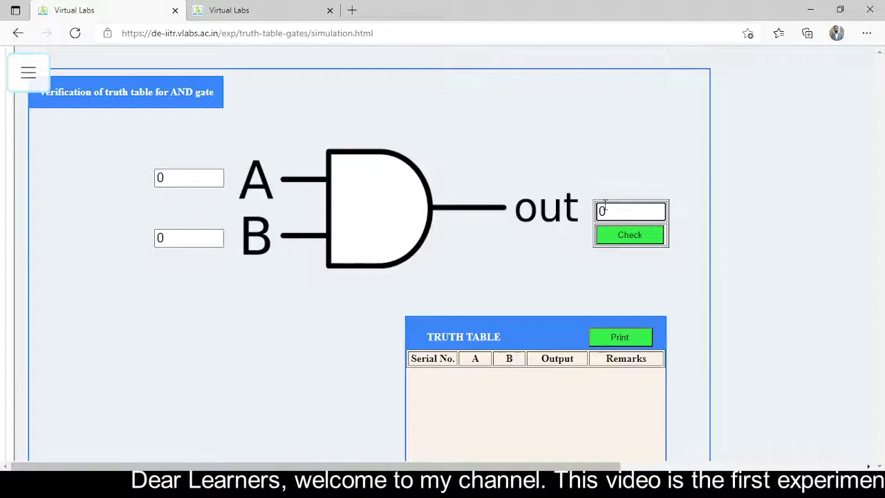
pyautogui.click(639, 235)
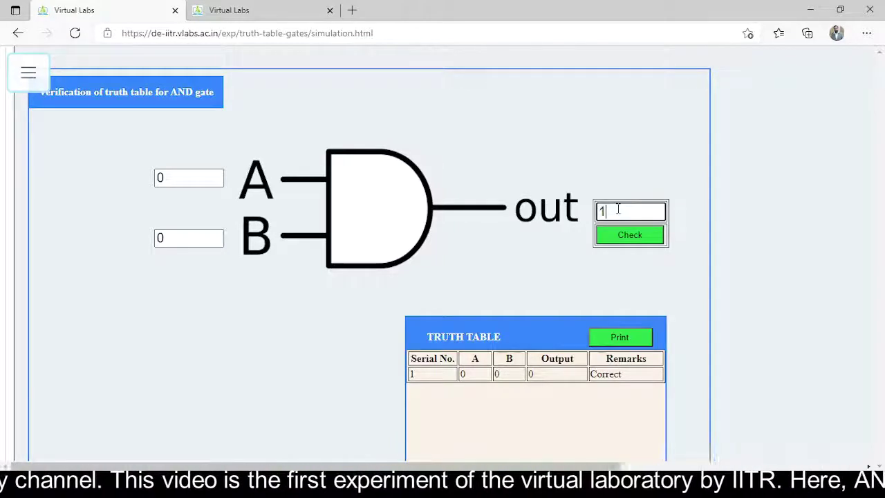
pyautogui.click(625, 236)
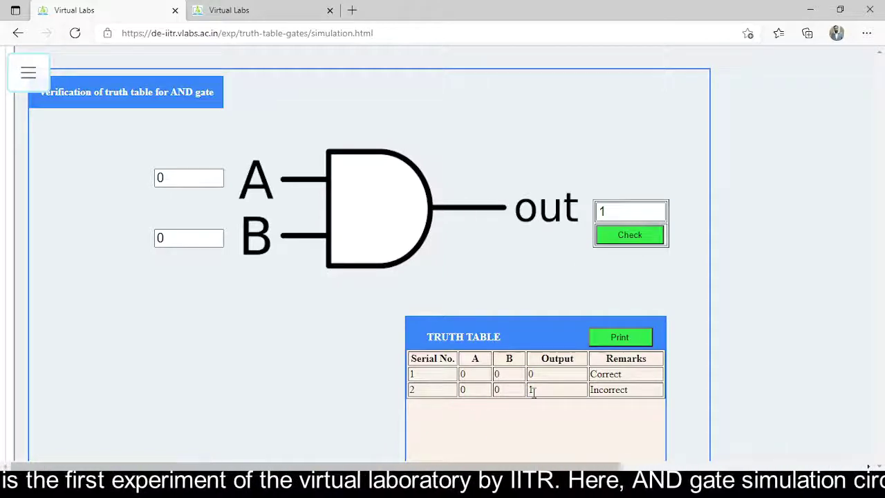
pyautogui.click(588, 399)
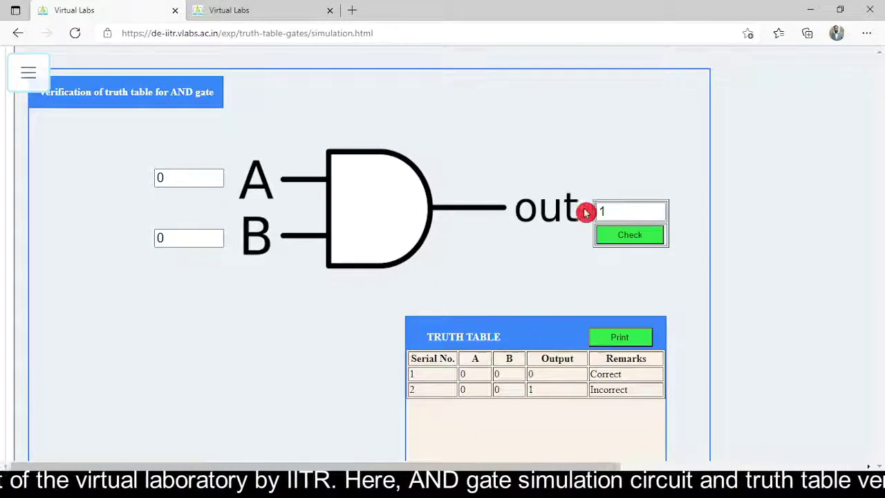
# Step: Set input A to 1, keep B at 0, and check this combination with output 1 and with output 0
pyautogui.click(191, 176)
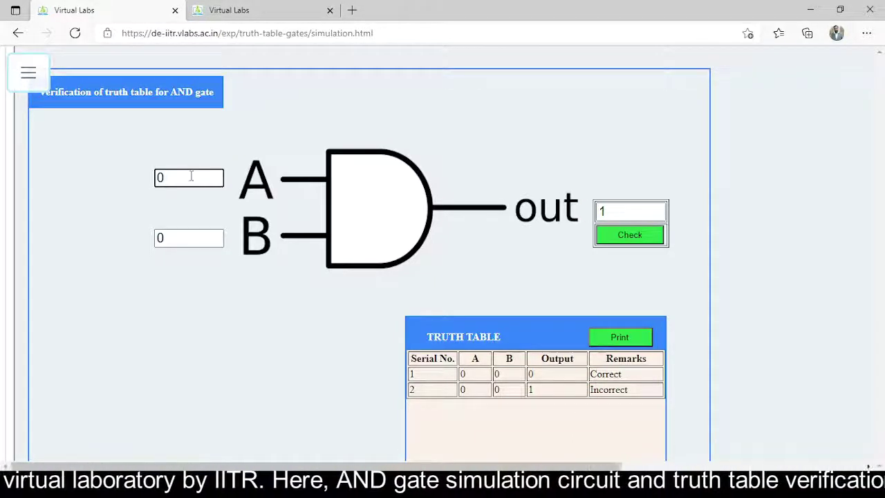
pyautogui.press('BackSpace')
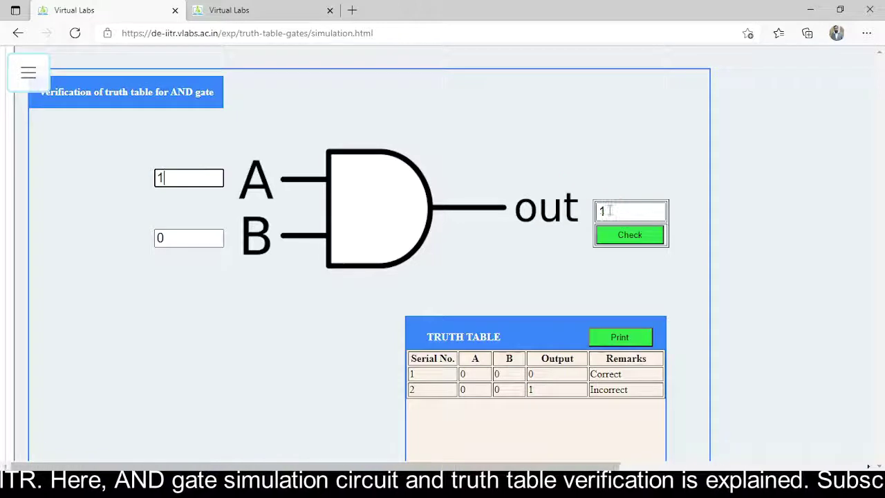
pyautogui.click(626, 237)
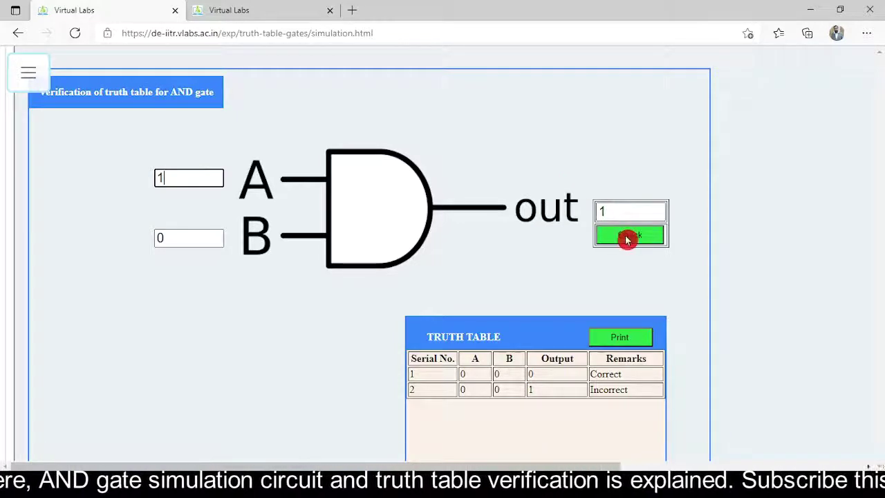
pyautogui.click(624, 231)
pyautogui.click(626, 237)
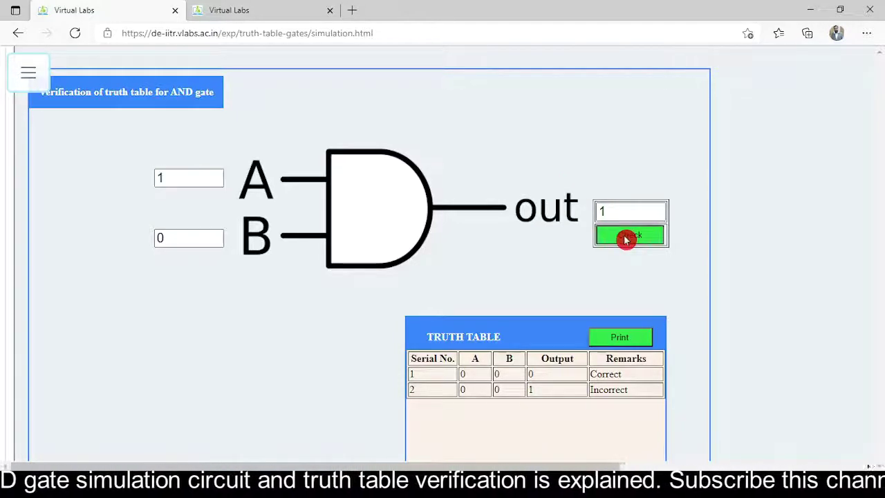
pyautogui.click(615, 216)
pyautogui.press('BackSpace')
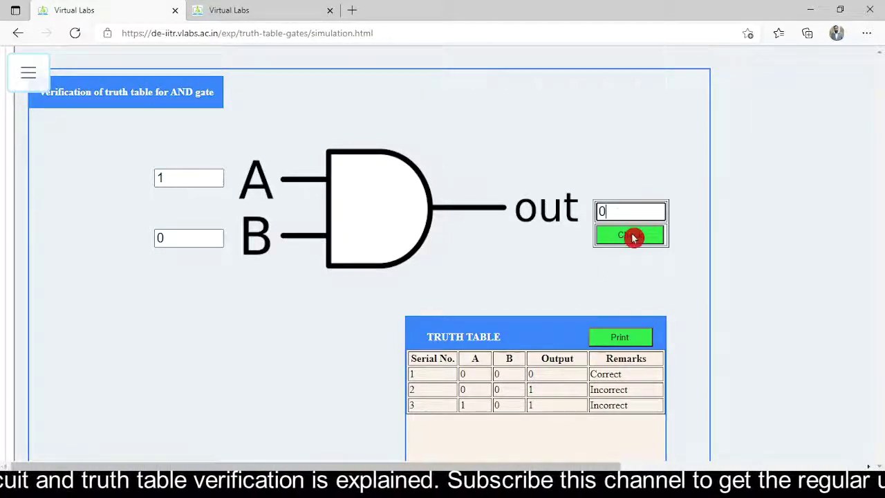
pyautogui.click(632, 236)
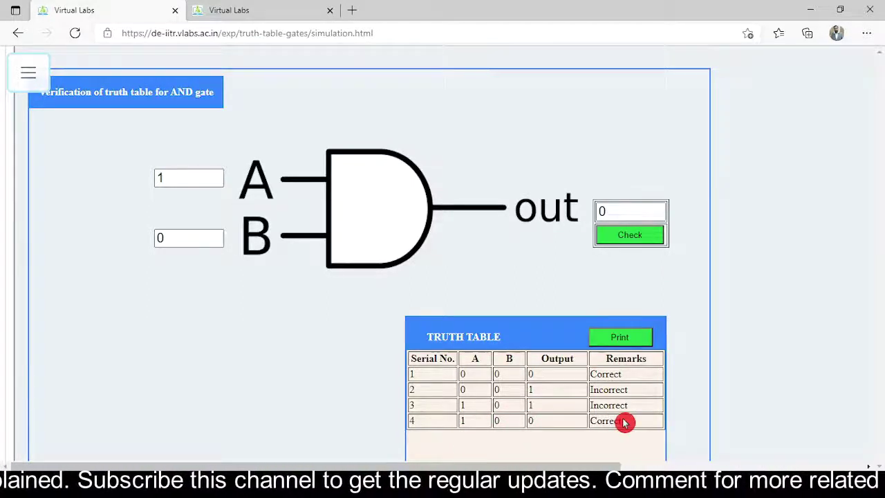
# Step: Set input B and the output to 1, and check the combination in the truth table
pyautogui.click(172, 238)
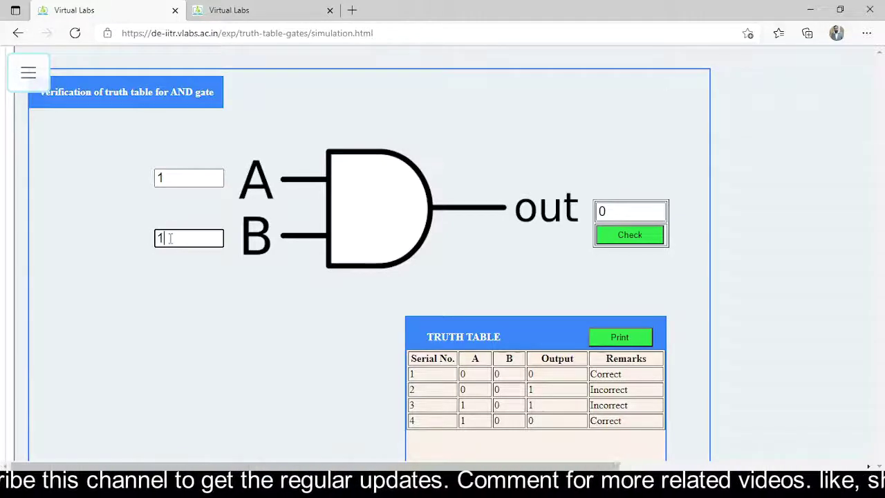
pyautogui.click(622, 208)
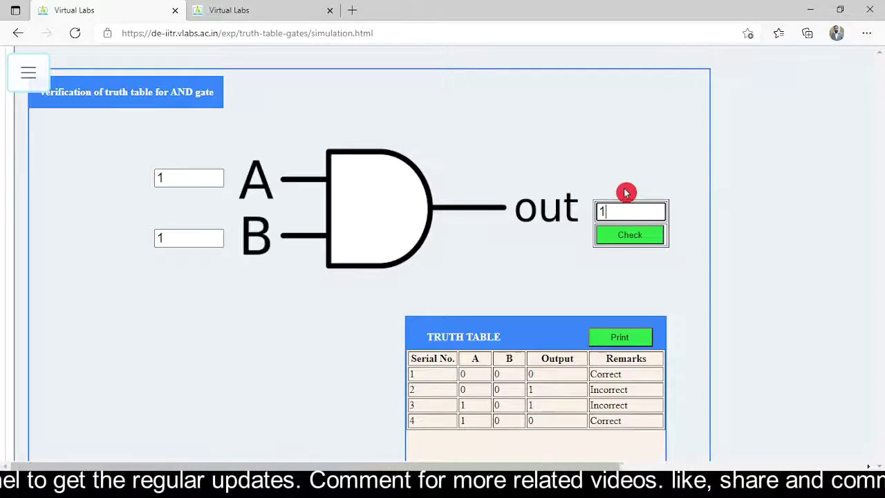
pyautogui.write('1')
pyautogui.click(620, 235)
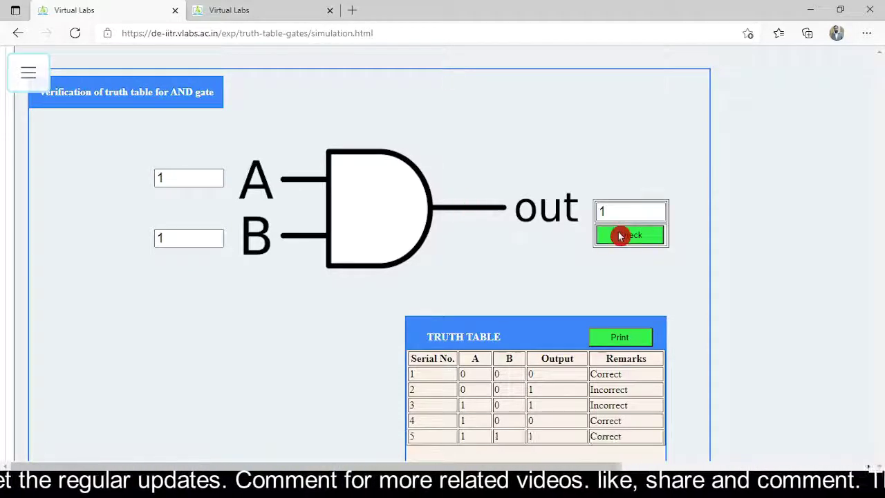